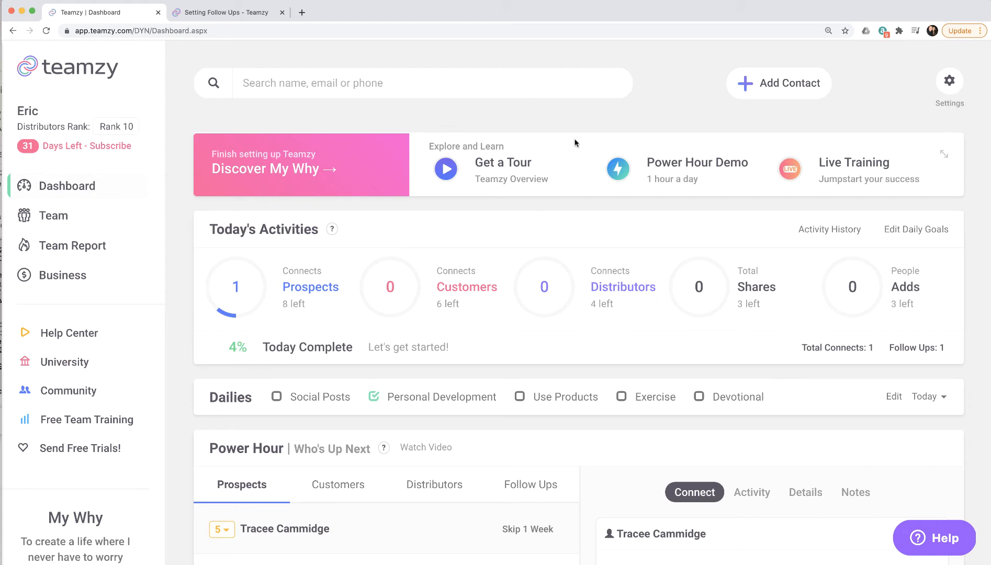
For the first prospect in Power Hour, write the connect note "notes whatever I said or sent to her" and set its activity to Facebook Message.
scroll(575, 143, down, 5)
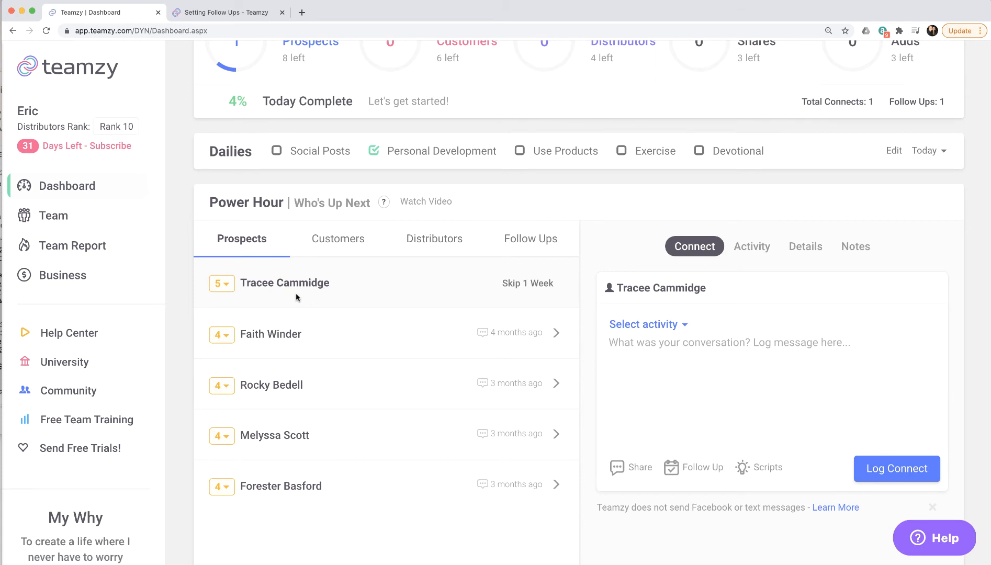
scroll(295, 292, up, 1)
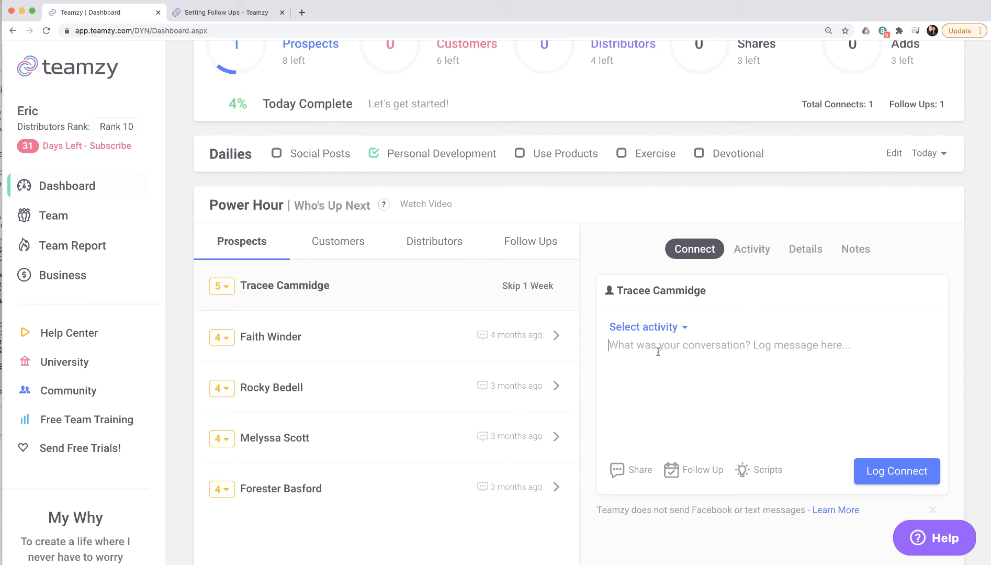
text(notes wha)
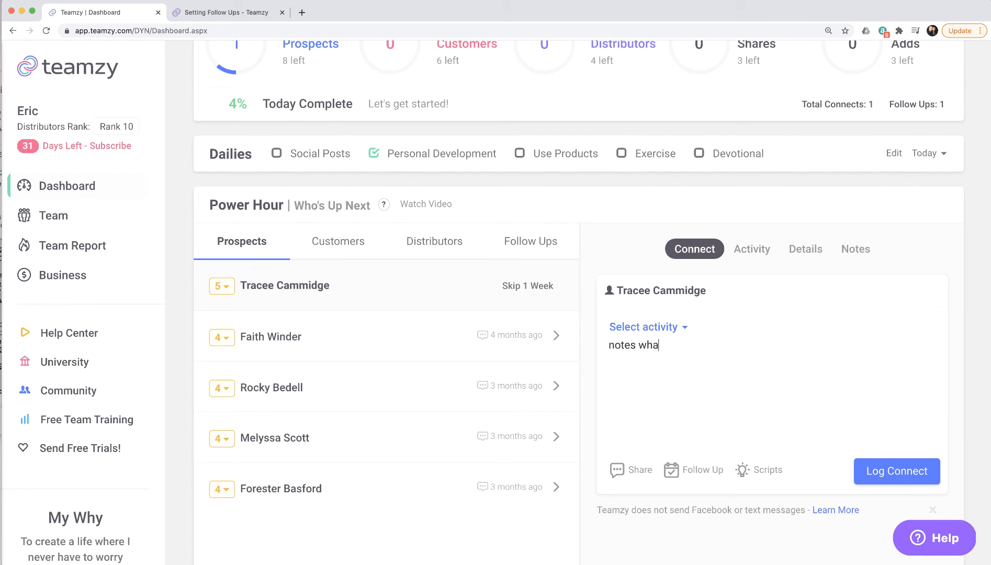
text(tever I said or sent to h)
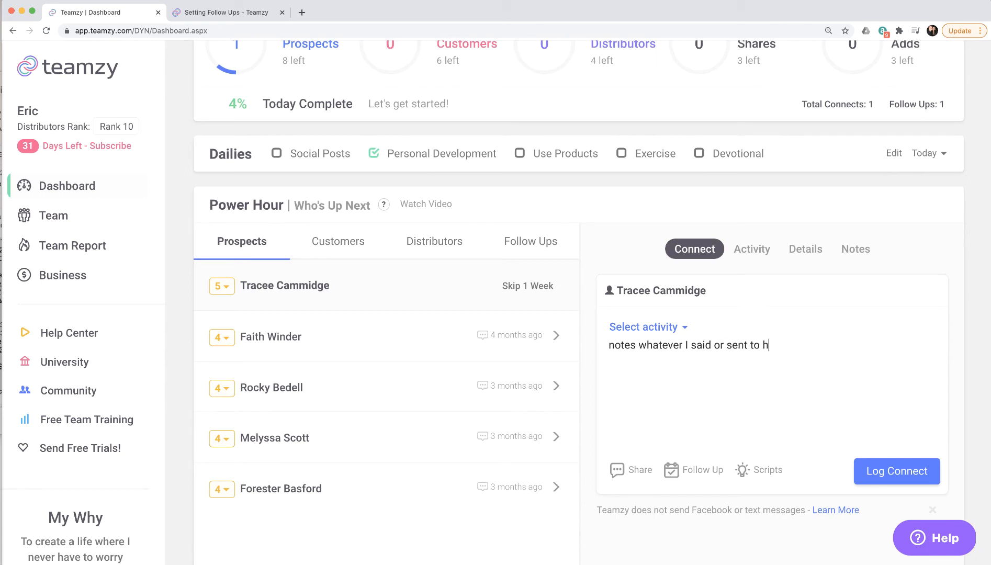
text(er)
click(644, 328)
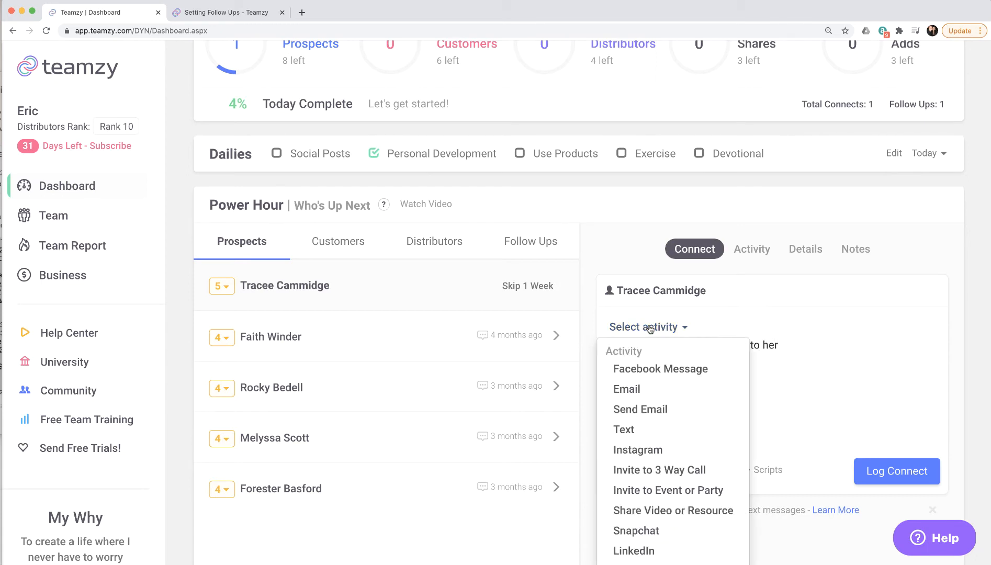
click(668, 368)
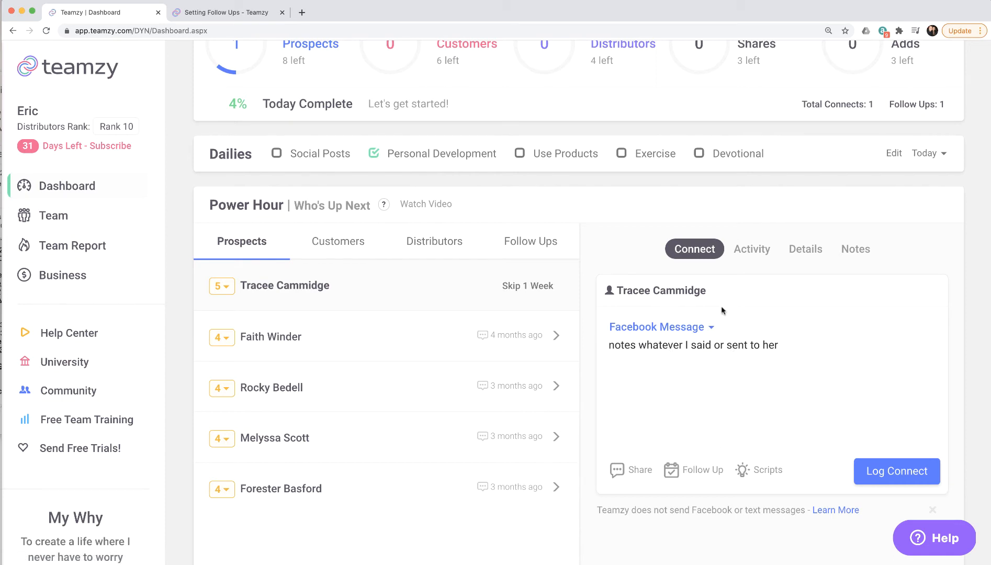
Add a follow-up in 2 days to the prospect's connect, leave the follow-up note empty, and log the connect.
click(699, 473)
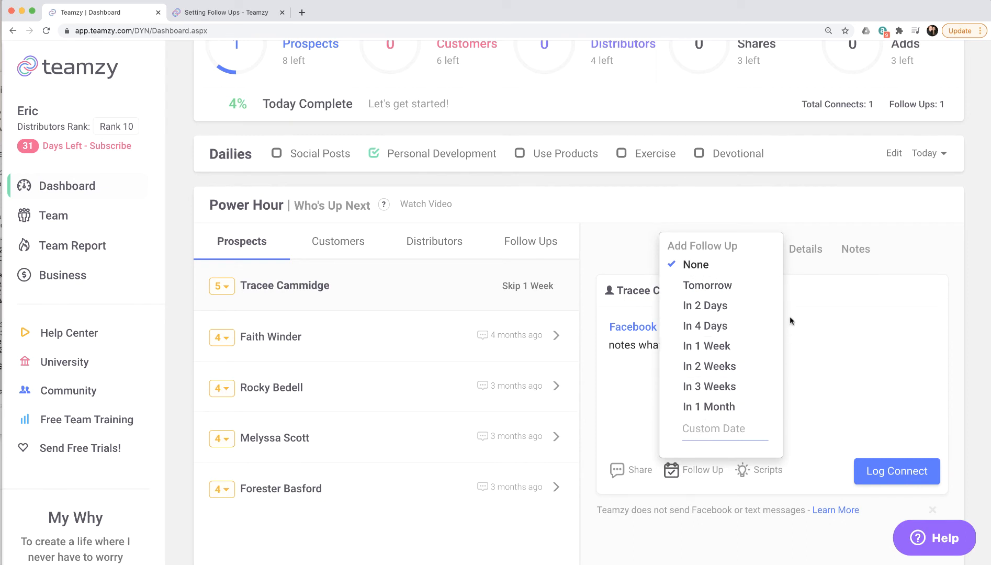
click(720, 307)
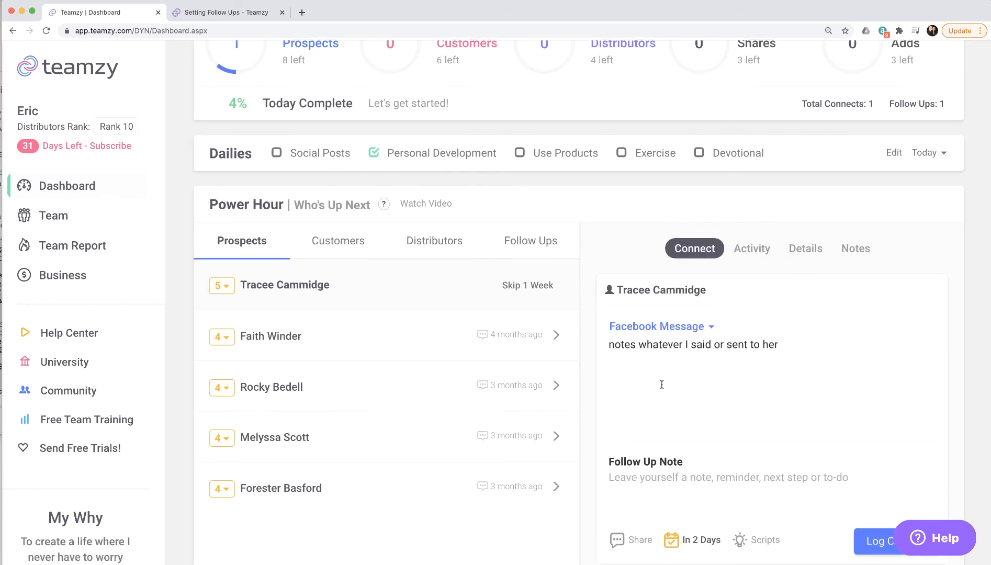
scroll(662, 385, down, 1)
click(774, 455)
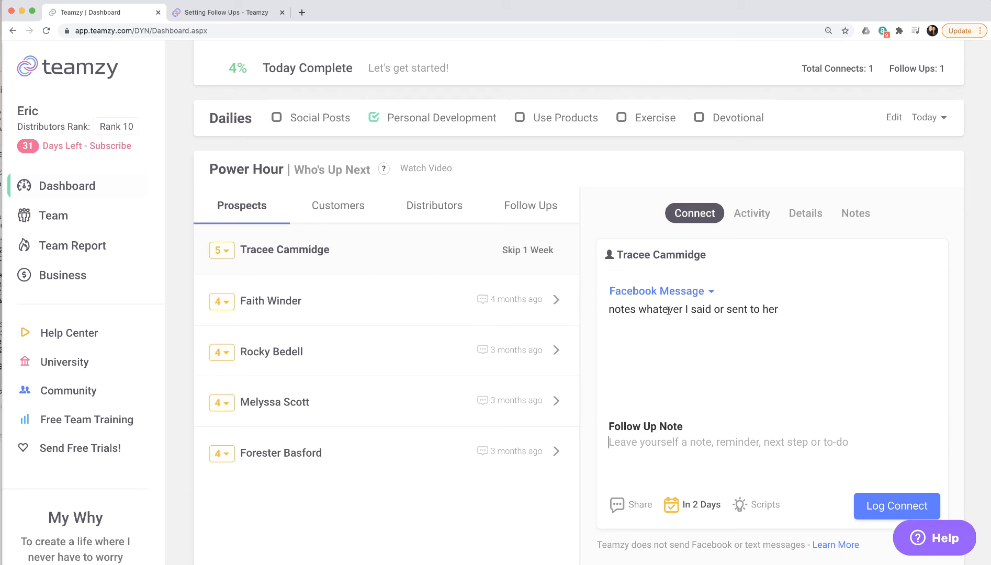
click(866, 500)
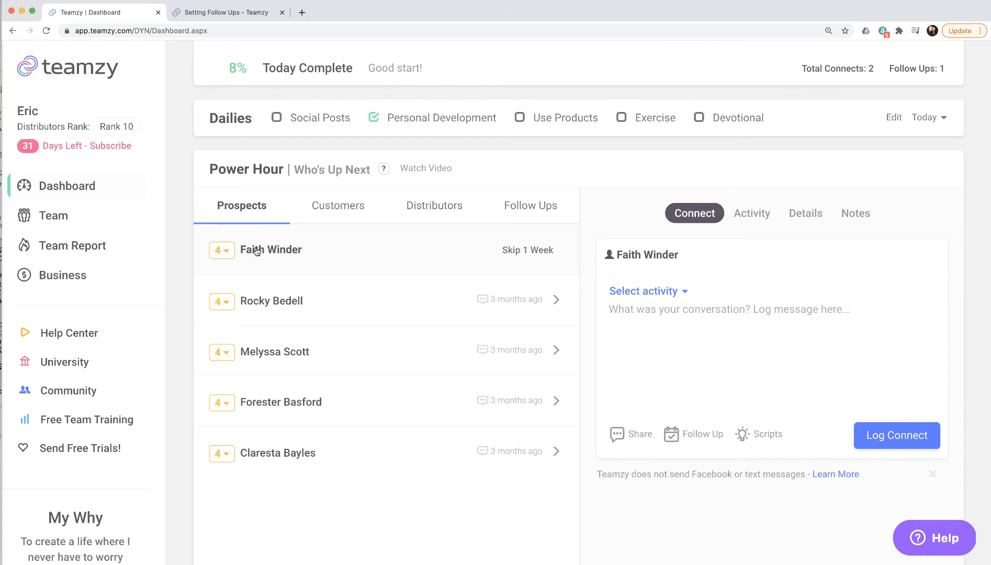
In Team, save a follow-up for the first listed contact dated 09/02/2020 with the note "follow up on the products".
scroll(256, 251, up, 1)
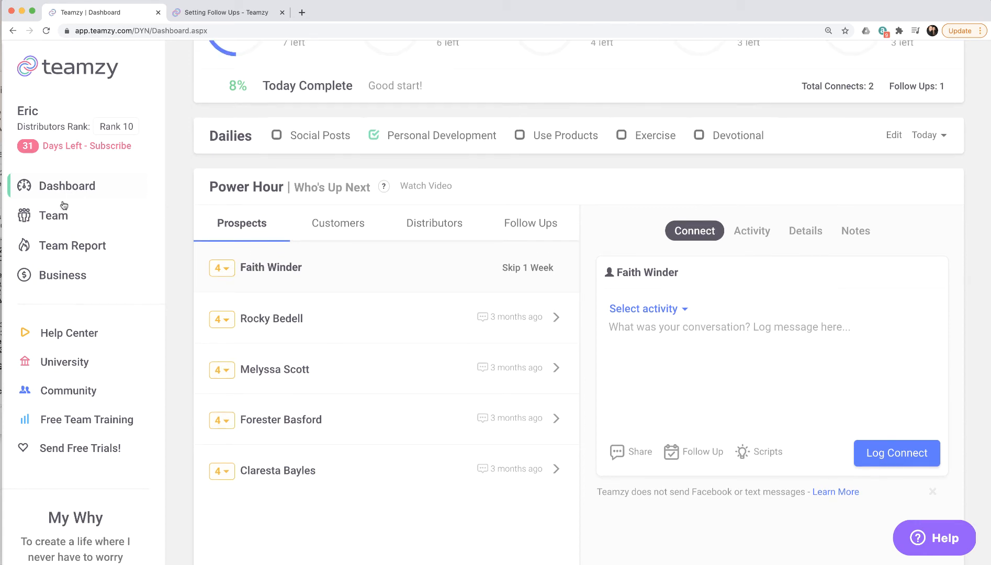
click(55, 216)
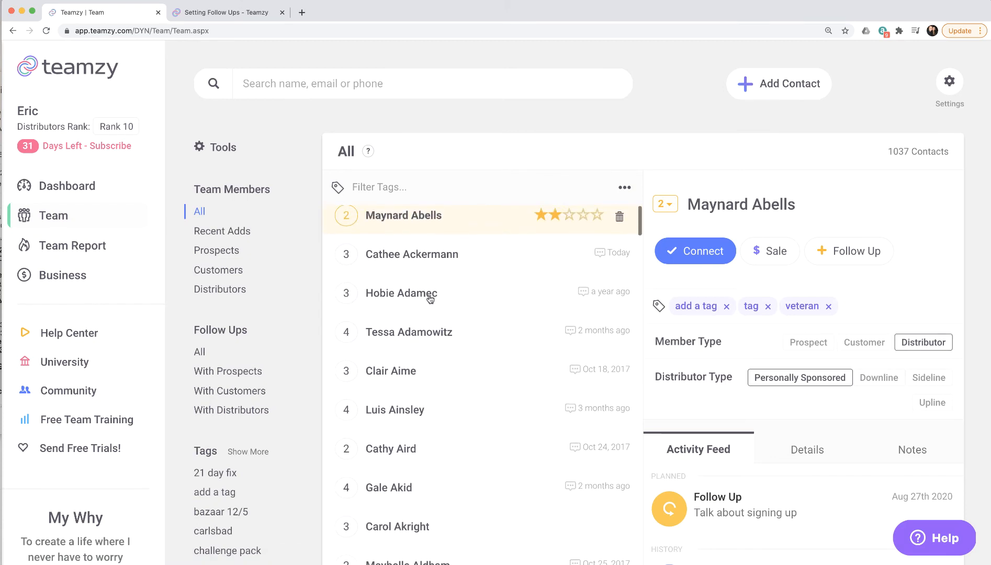
scroll(786, 213, down, 3)
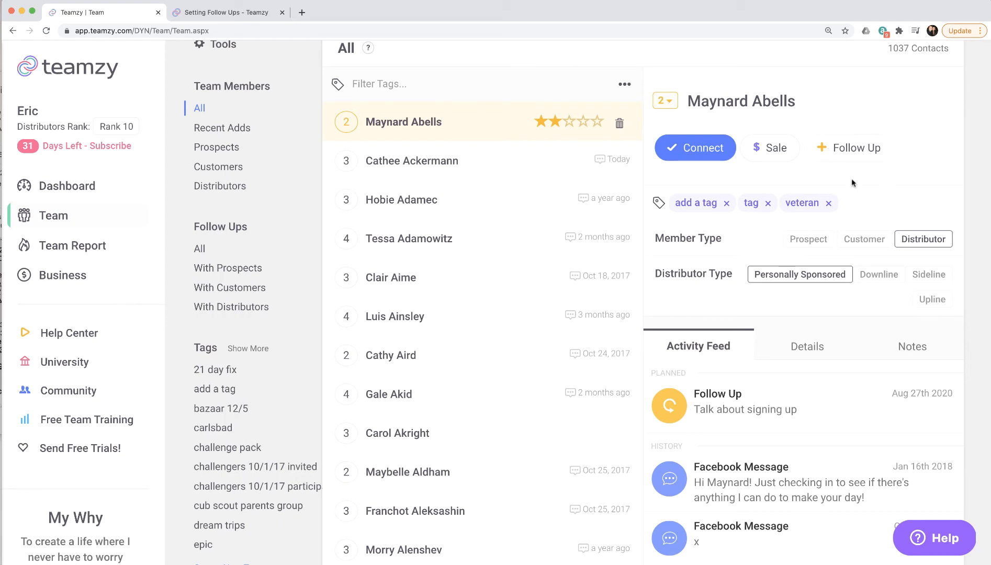
click(839, 160)
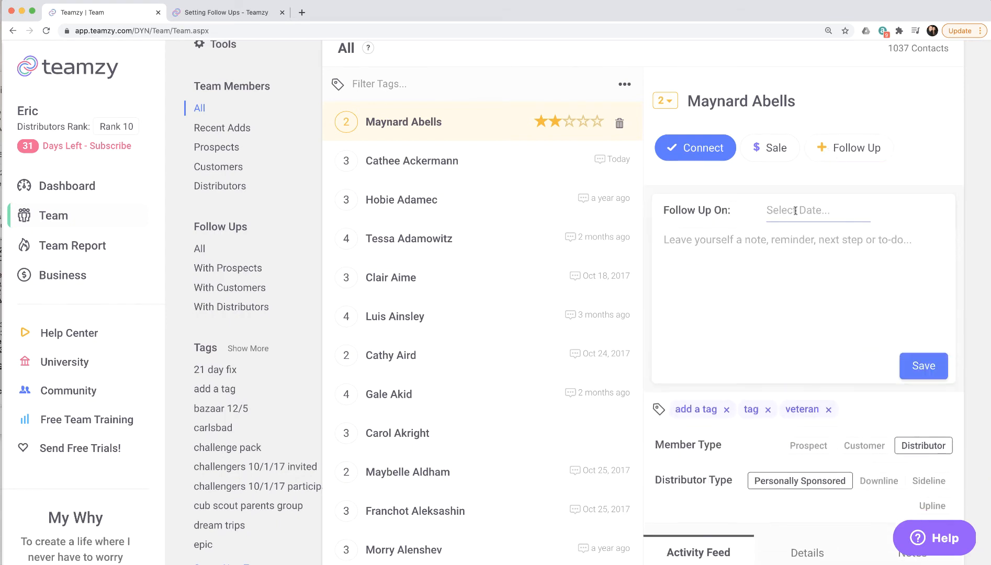
click(763, 217)
click(847, 401)
text(follow up)
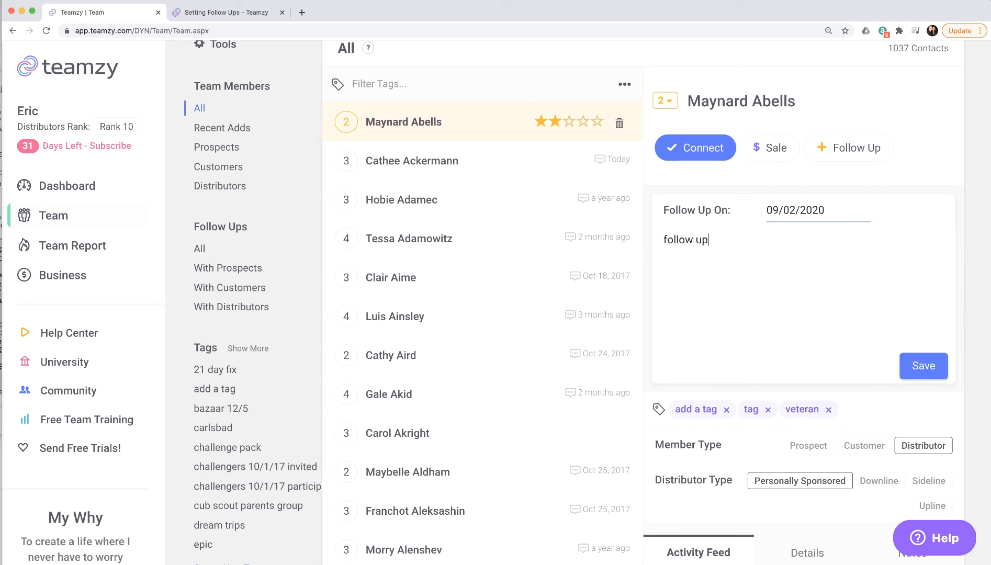
text( on the products)
click(929, 367)
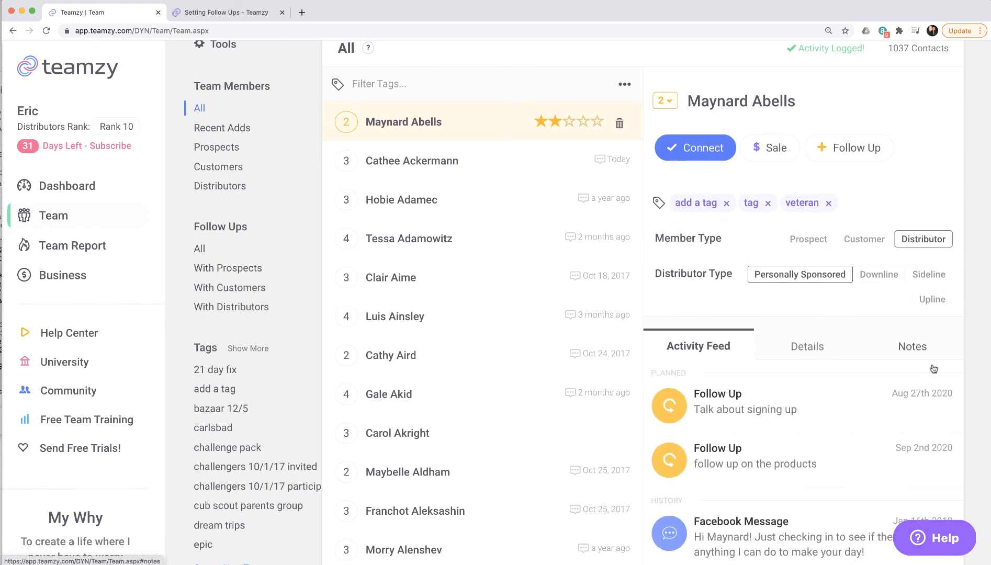
Review the planned follow-ups and message history in the contact's activity feed.
scroll(786, 356, down, 2)
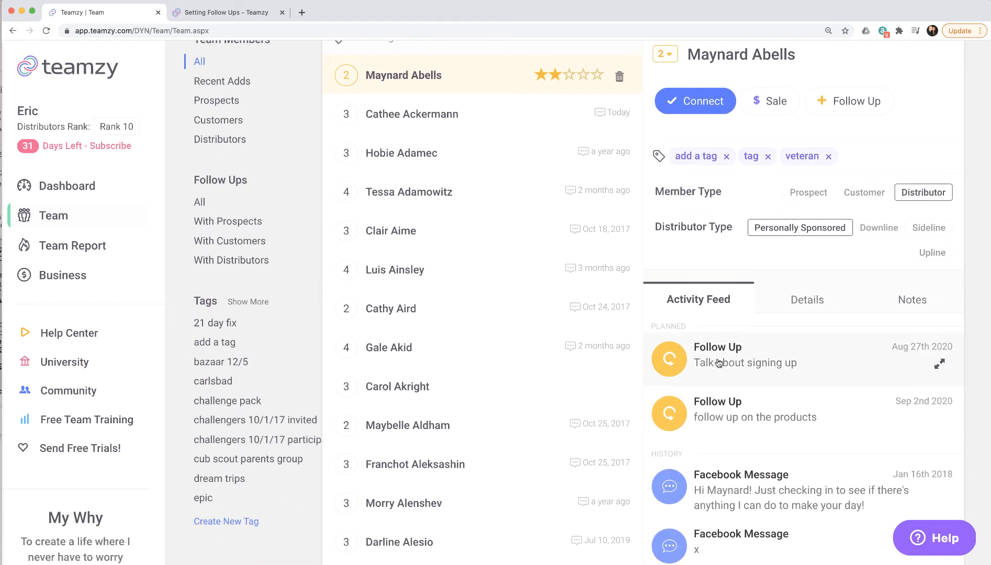
scroll(716, 361, down, 1)
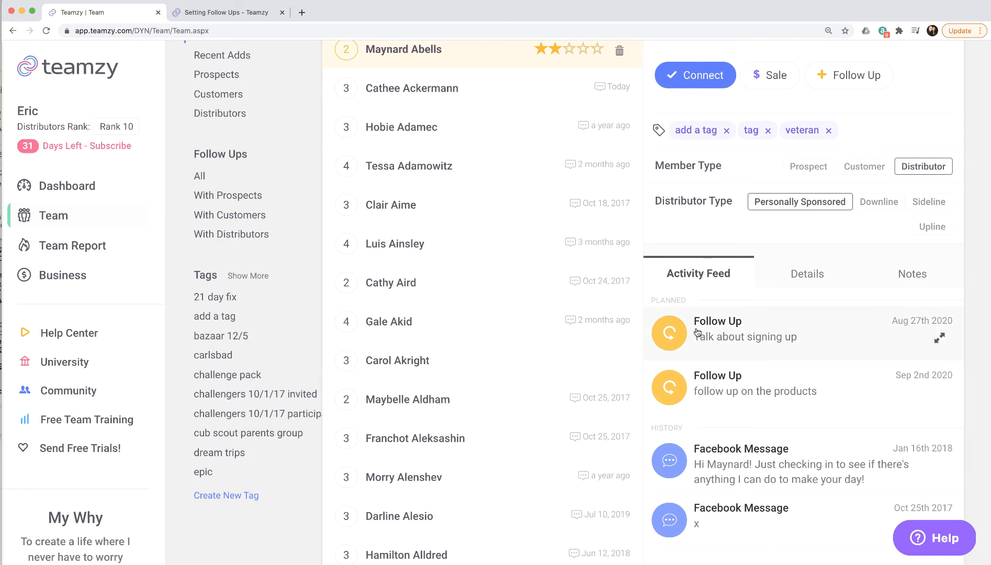
scroll(715, 377, down, 1)
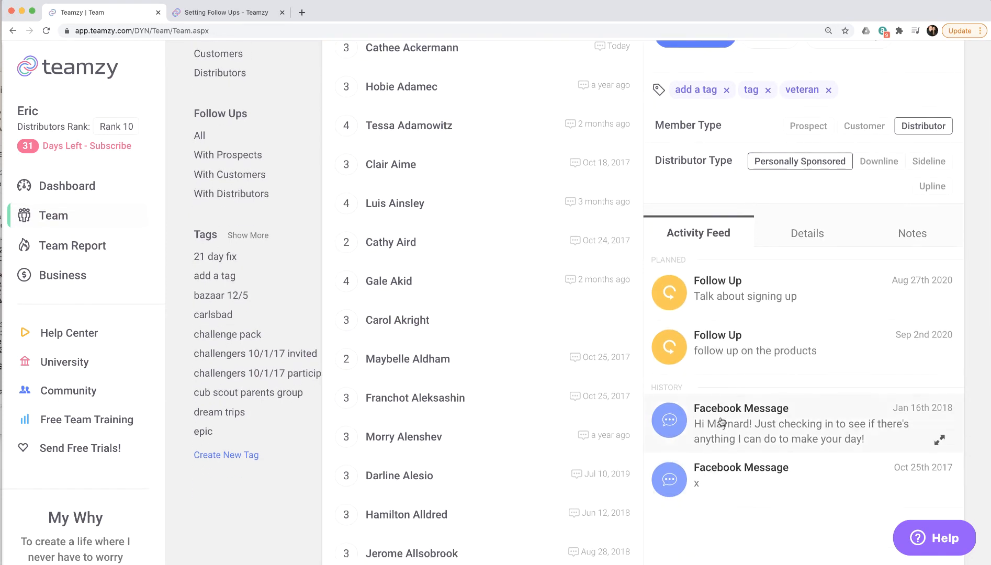
scroll(707, 443, up, 2)
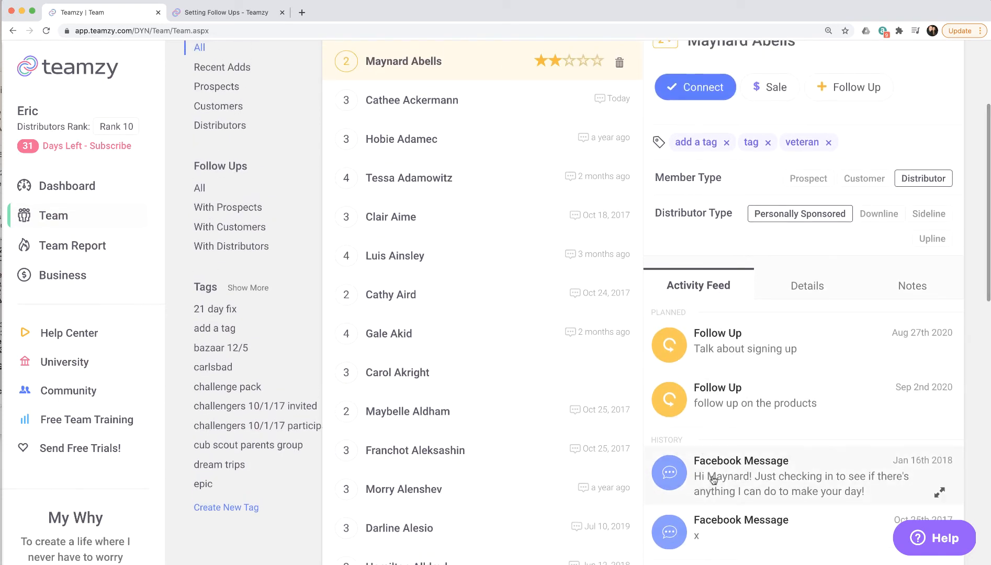
scroll(725, 487, up, 1)
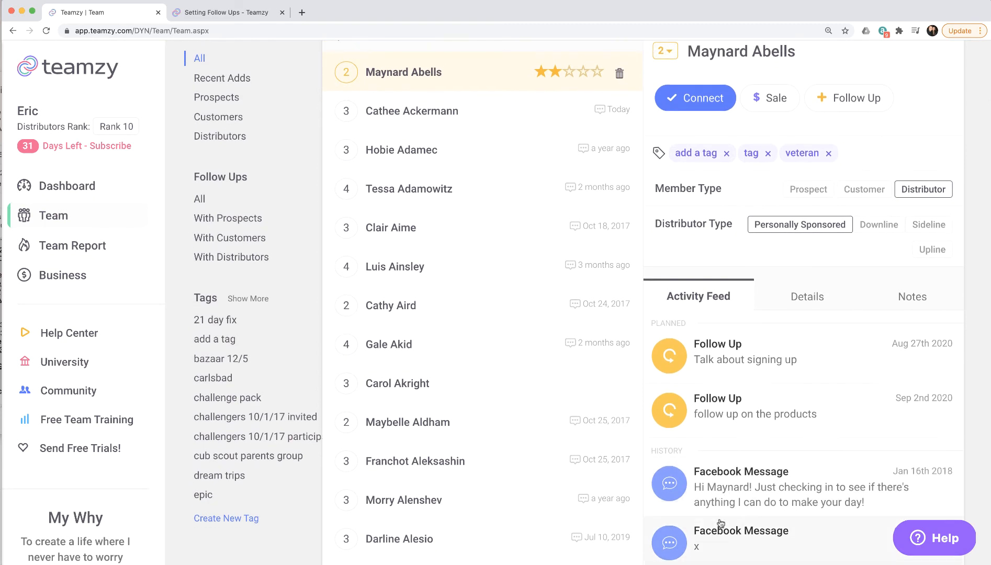
scroll(720, 524, up, 1)
scroll(721, 526, down, 1)
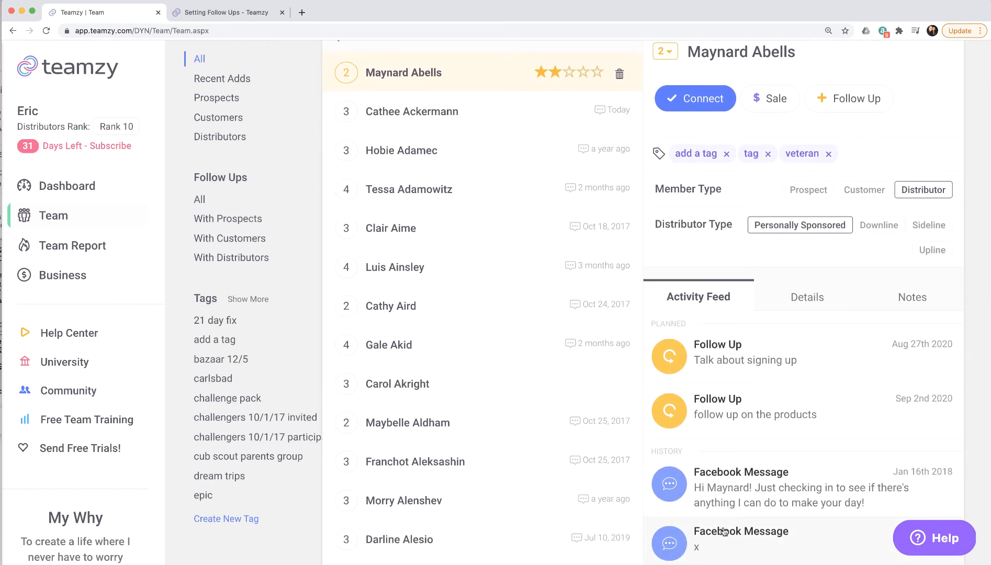
scroll(725, 529, up, 3)
scroll(724, 530, up, 2)
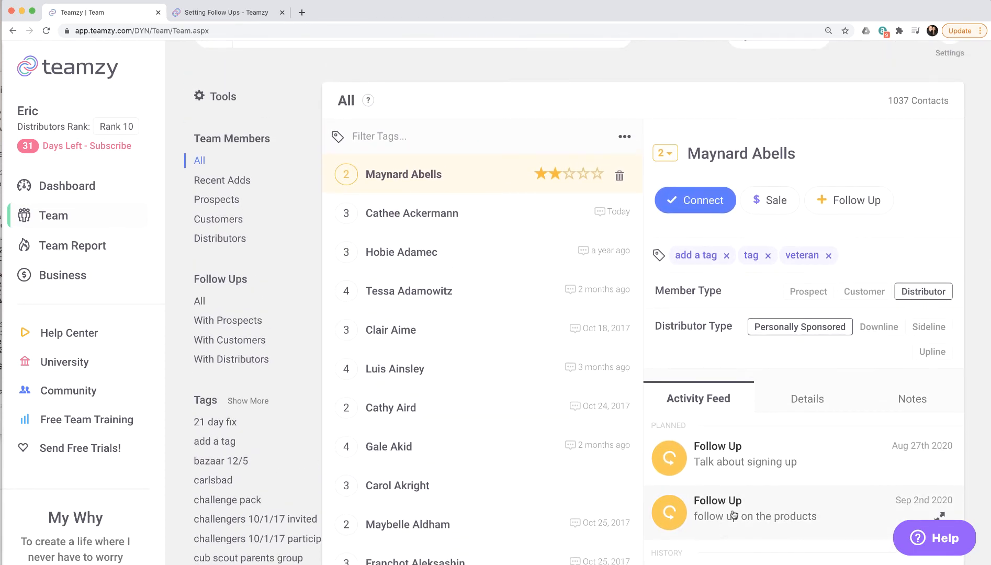
Examine the follow-up date choices in the contact's connect form and the planned entries in the activity feed.
click(684, 209)
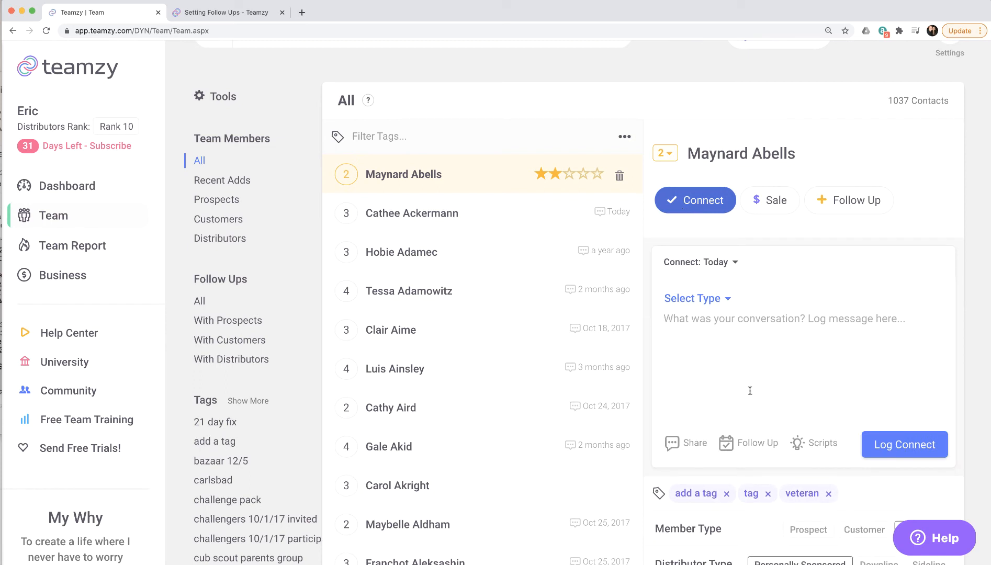
click(736, 444)
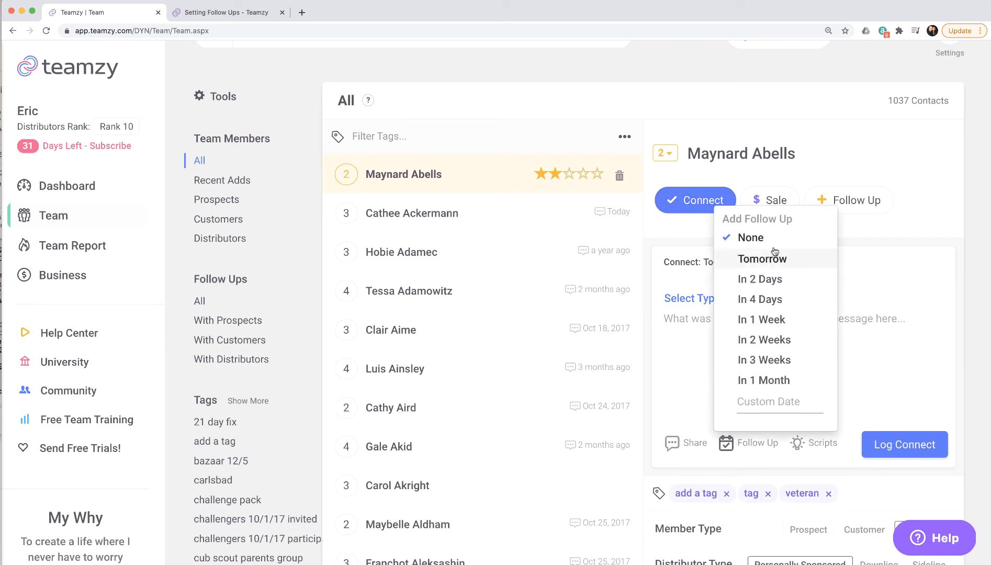
click(897, 357)
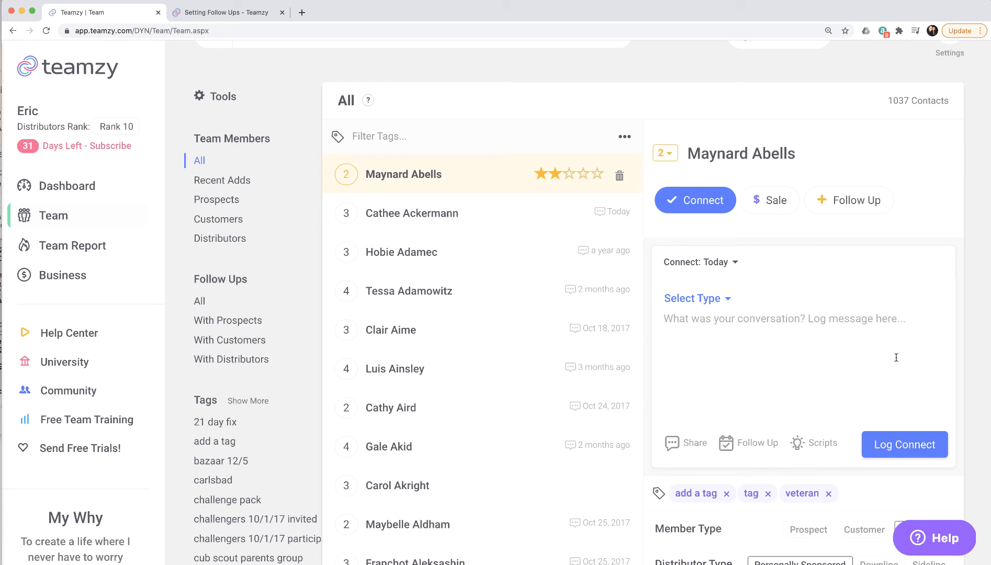
scroll(896, 358, down, 6)
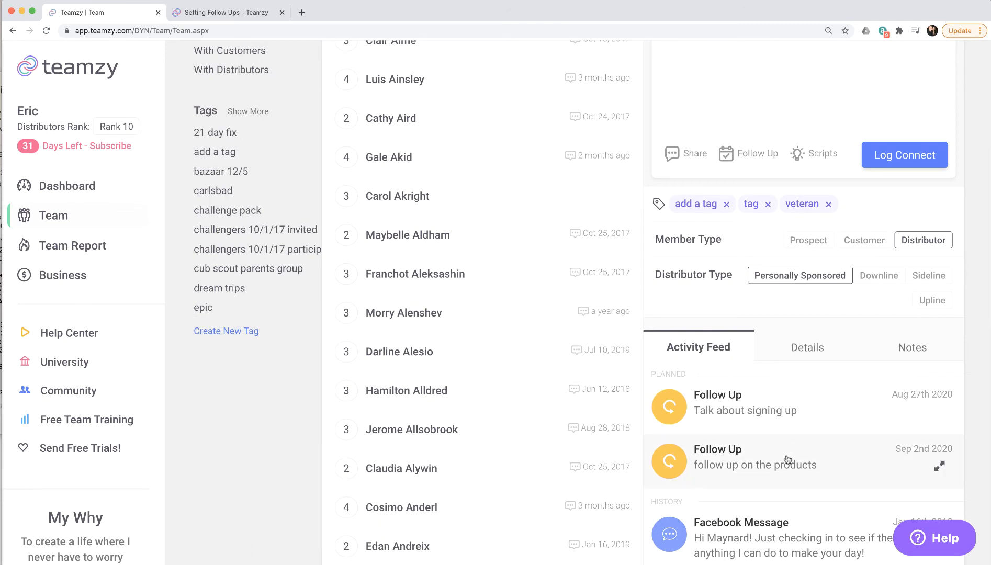
scroll(787, 460, up, 2)
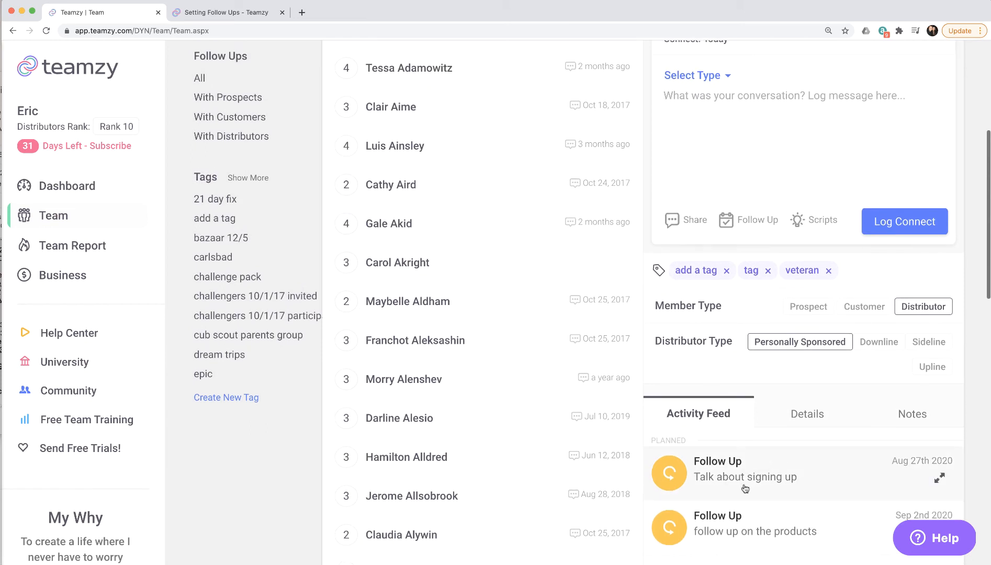
scroll(726, 480, up, 5)
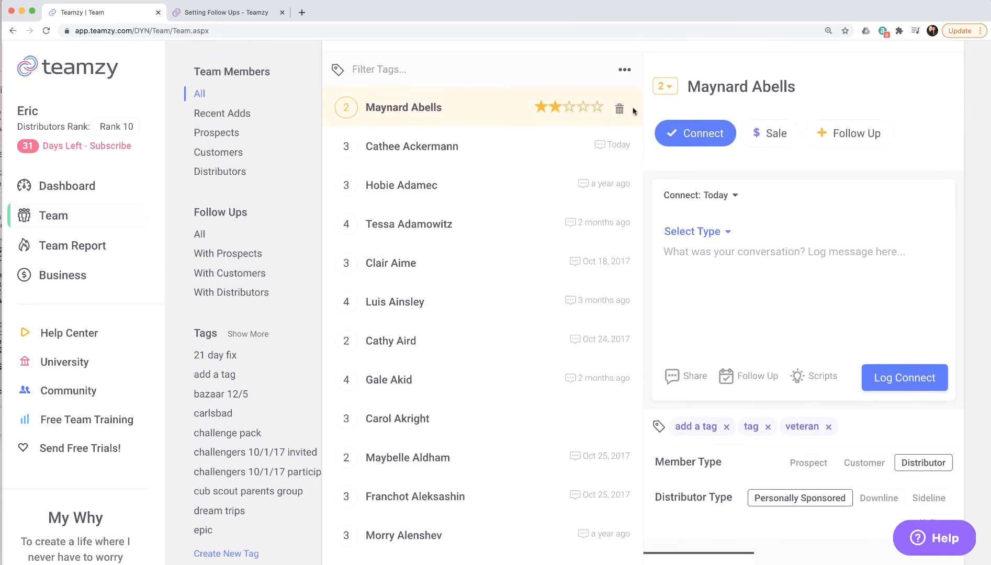
Return to the dashboard and show the Follow Ups list in Power Hour.
click(61, 185)
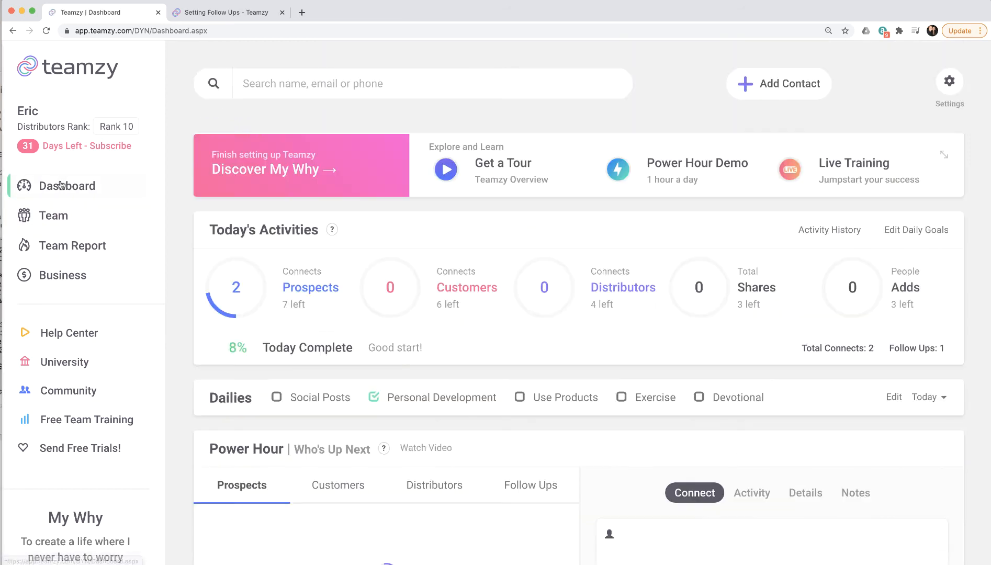
scroll(352, 272, down, 3)
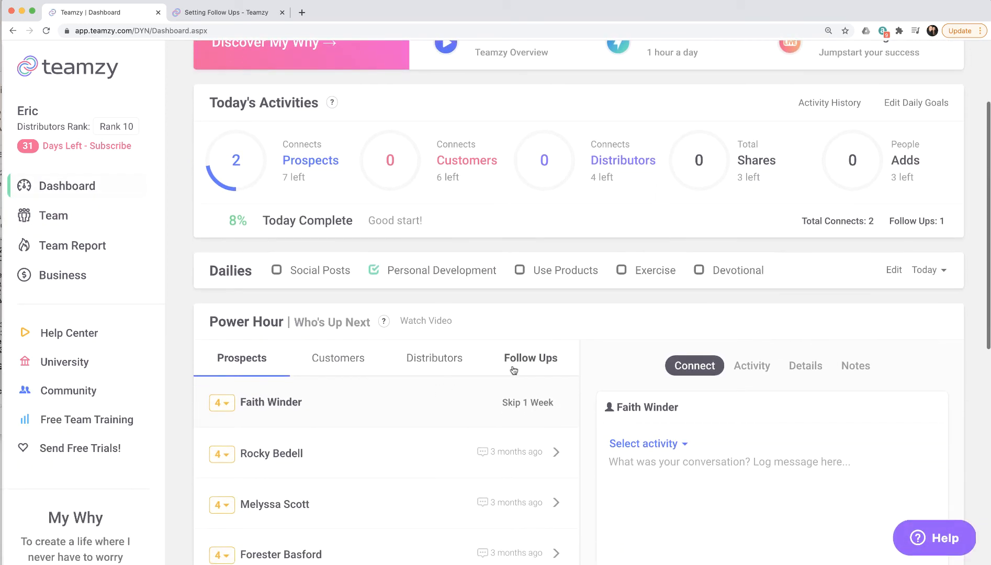
click(517, 362)
scroll(305, 404, down, 2)
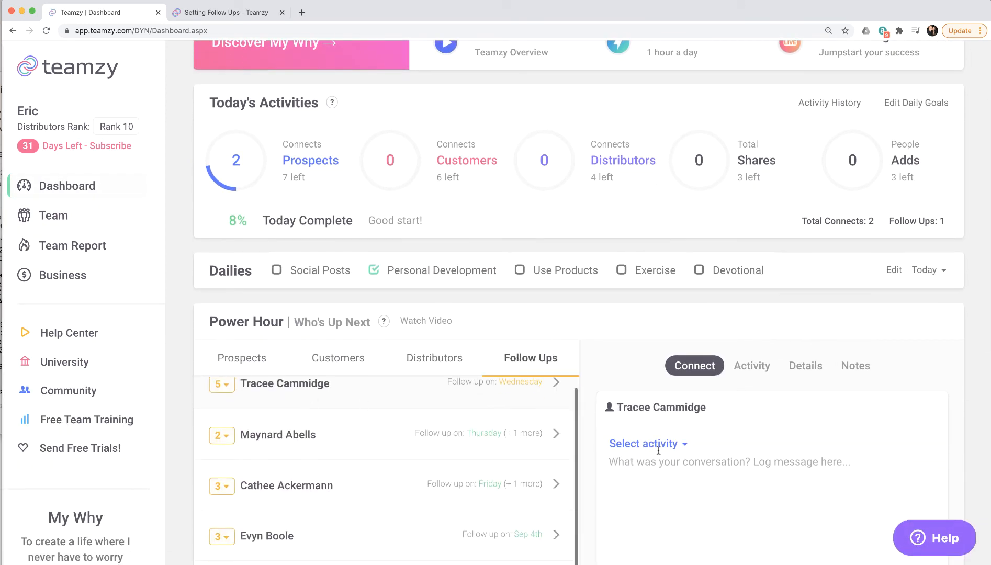
Write "follow up message" in the first follow-up contact's connect entry and set the activity to Facebook Message.
text(fo)
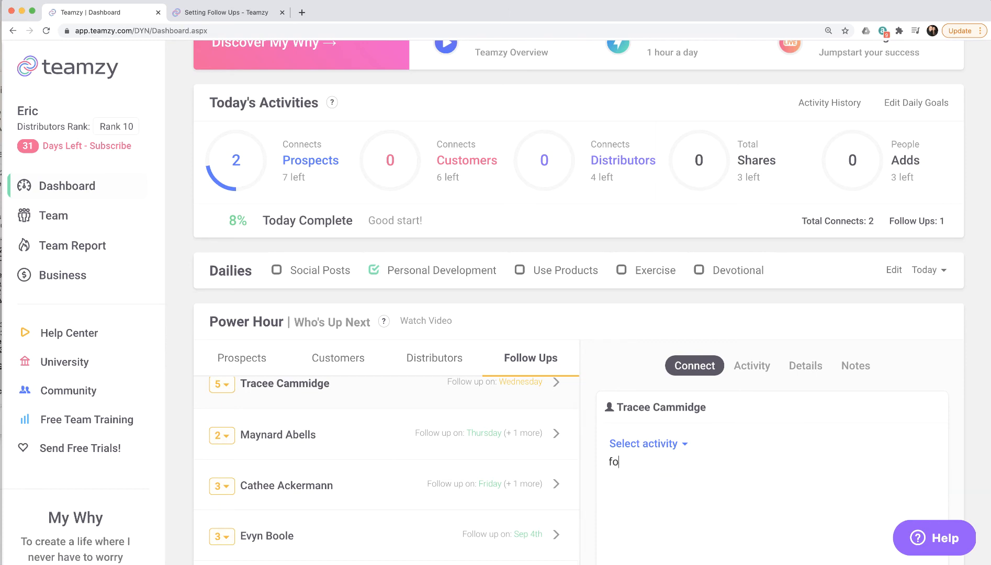
text(llow up message)
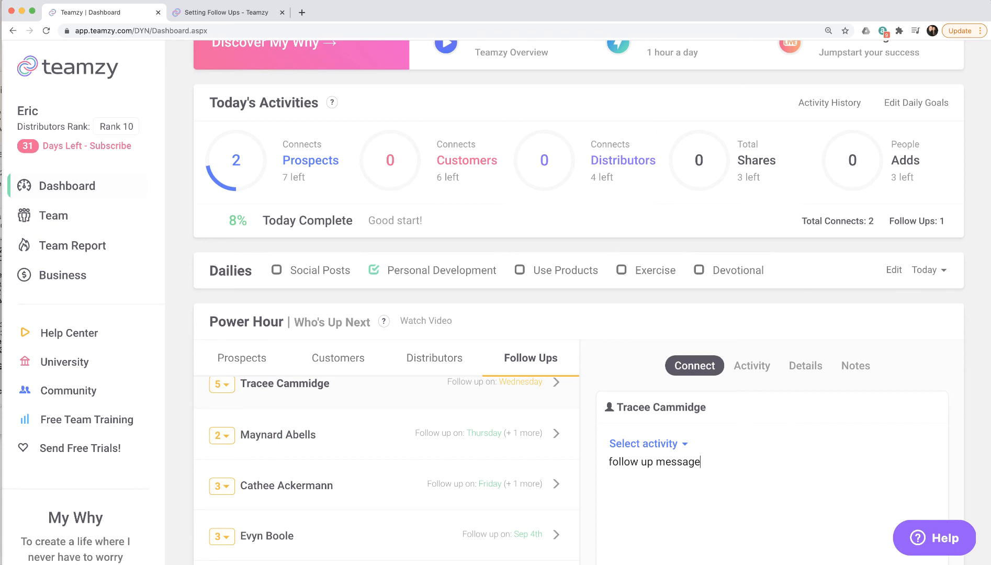
click(682, 446)
click(685, 485)
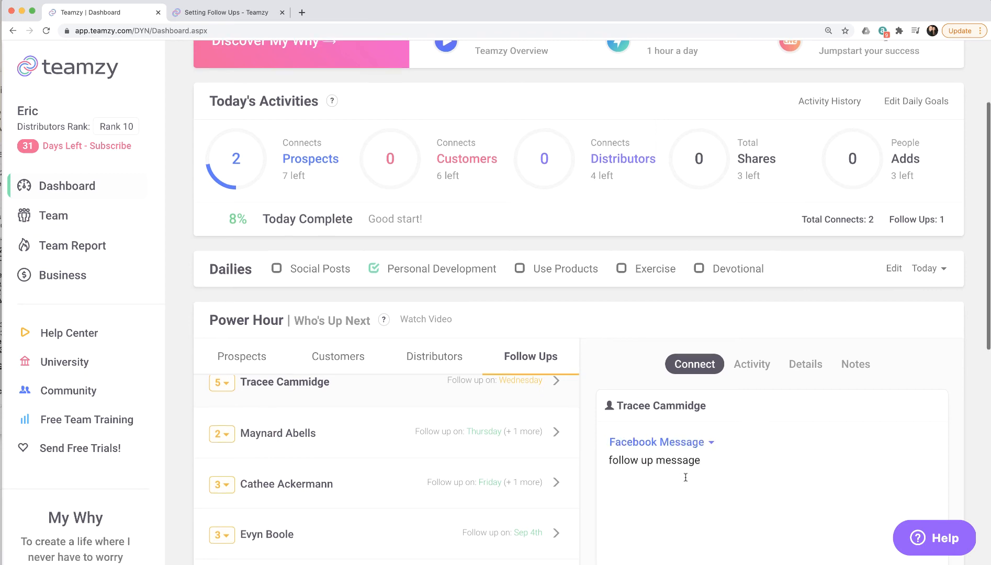
Log the Facebook Message connect and mark the Aug 26th 2020 follow-up as completed.
scroll(684, 476, down, 5)
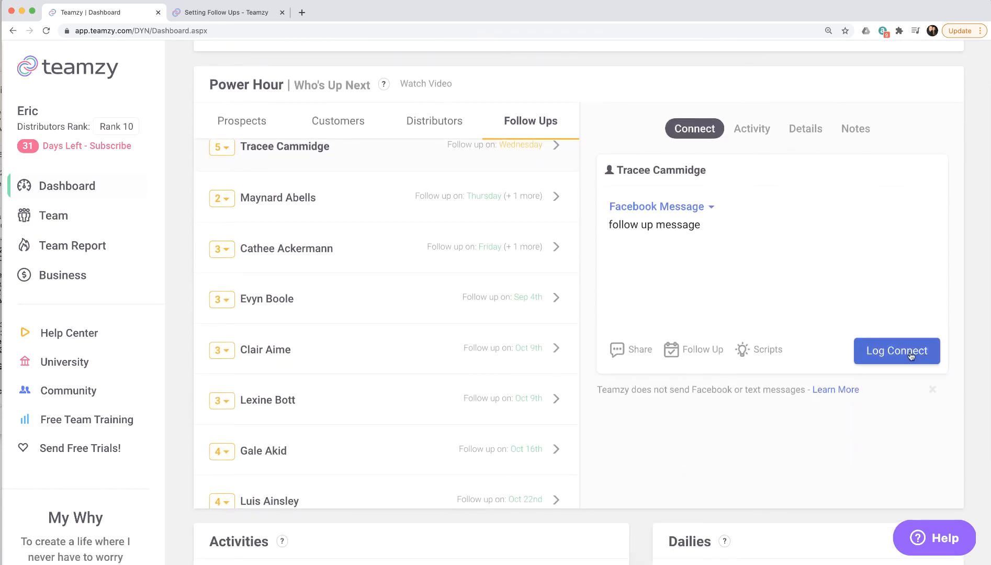
click(910, 353)
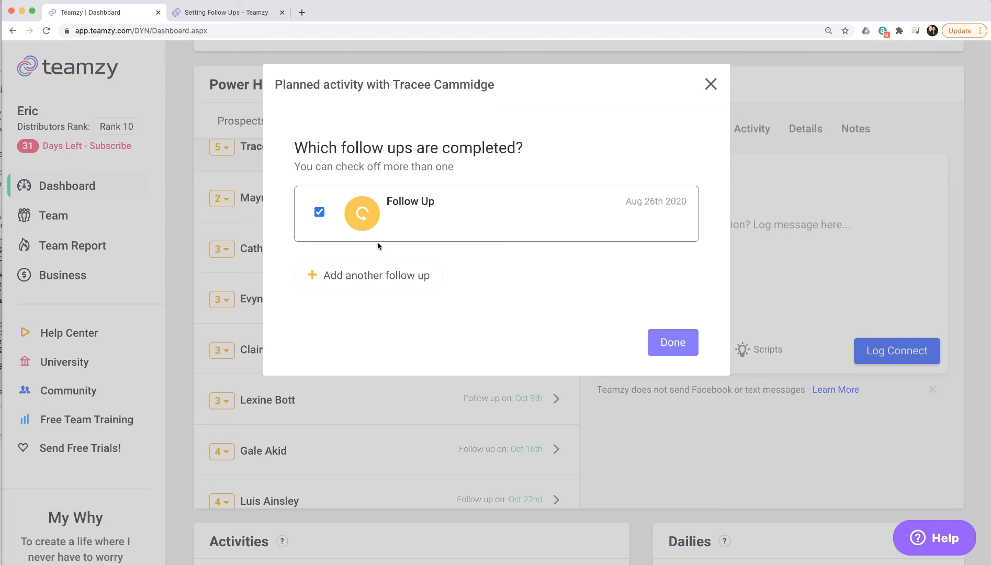
click(317, 213)
click(318, 212)
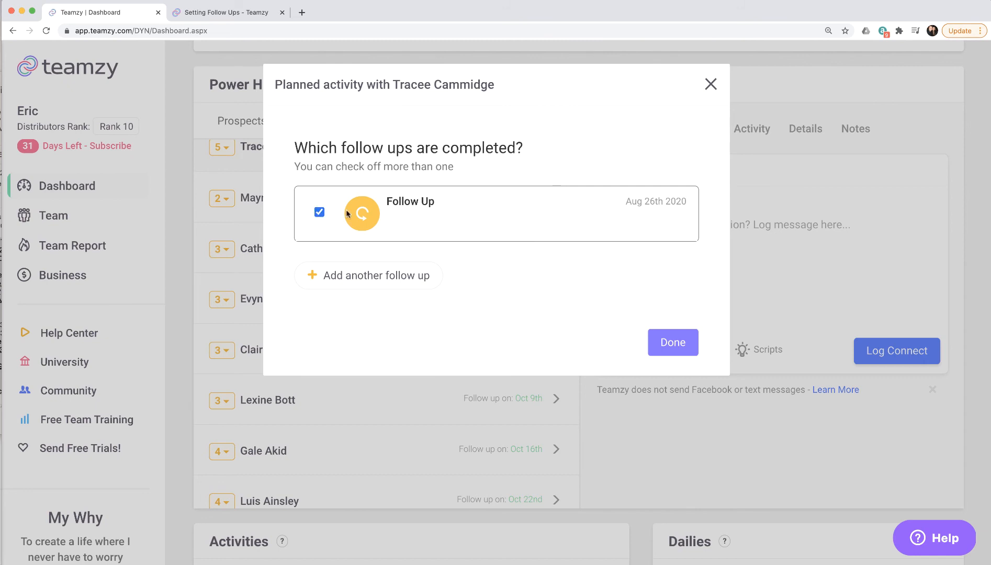
Add another follow-up for September 4, 2020 without a note and finish the contact's planned activity.
click(365, 277)
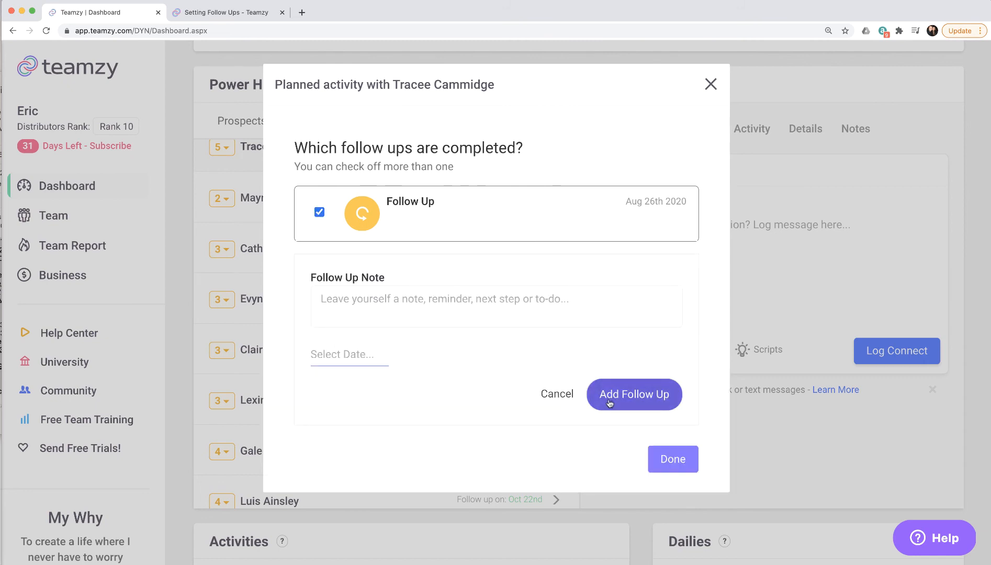
click(356, 355)
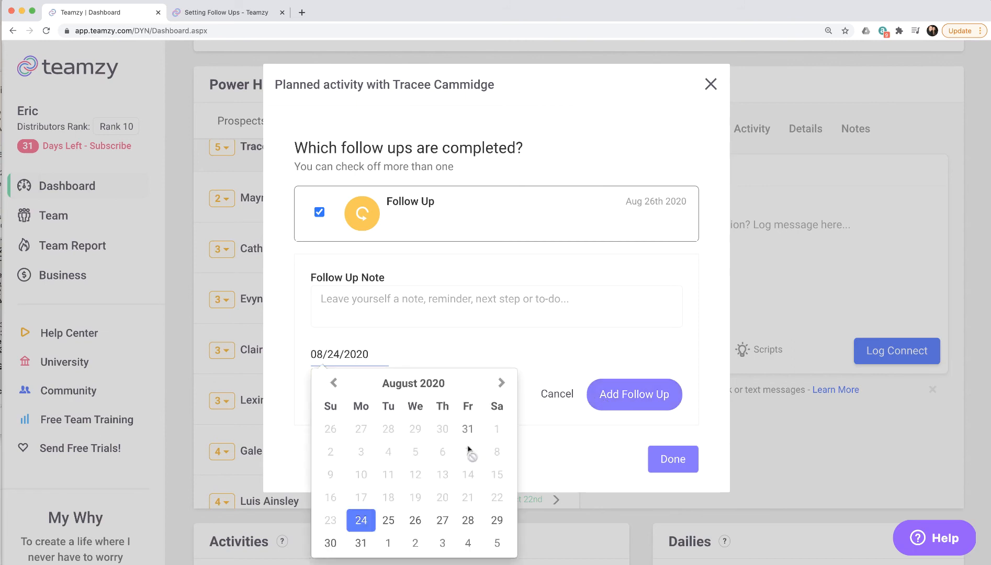
click(468, 544)
click(654, 394)
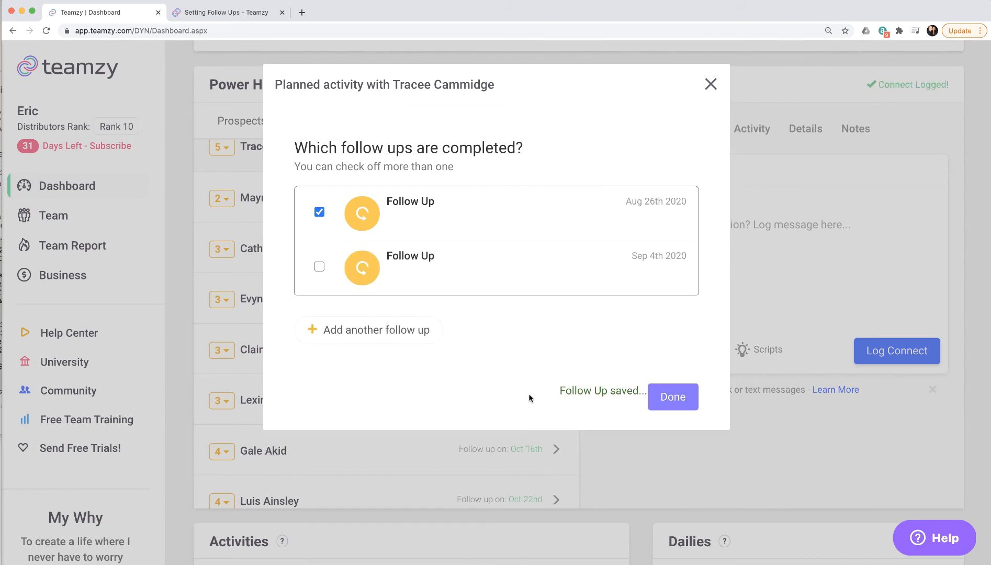
click(681, 398)
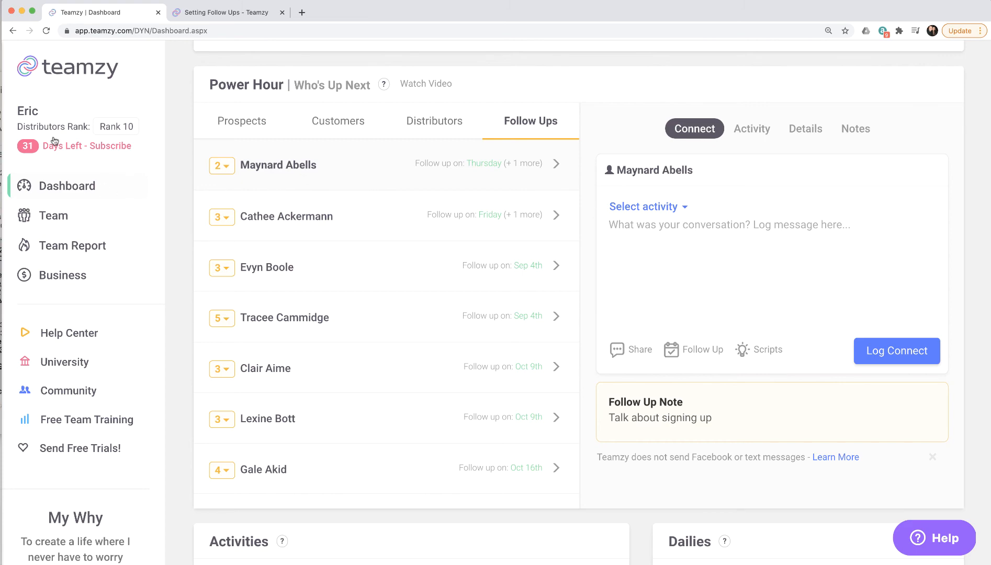
Reload the dashboard and look through Power Hour's Prospects, Customers, Distributors and Follow Ups lists.
click(47, 189)
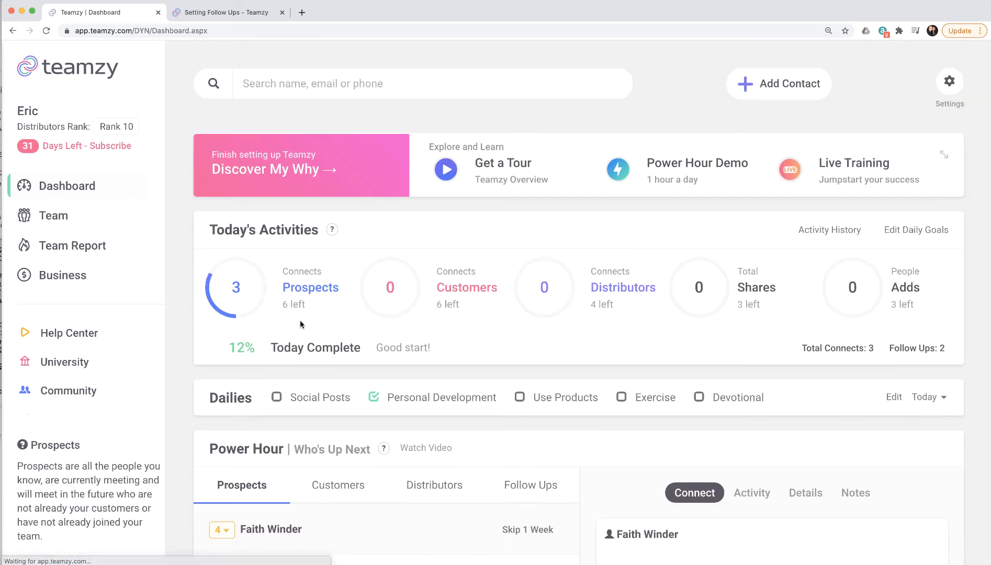
scroll(335, 335, down, 2)
scroll(355, 343, down, 5)
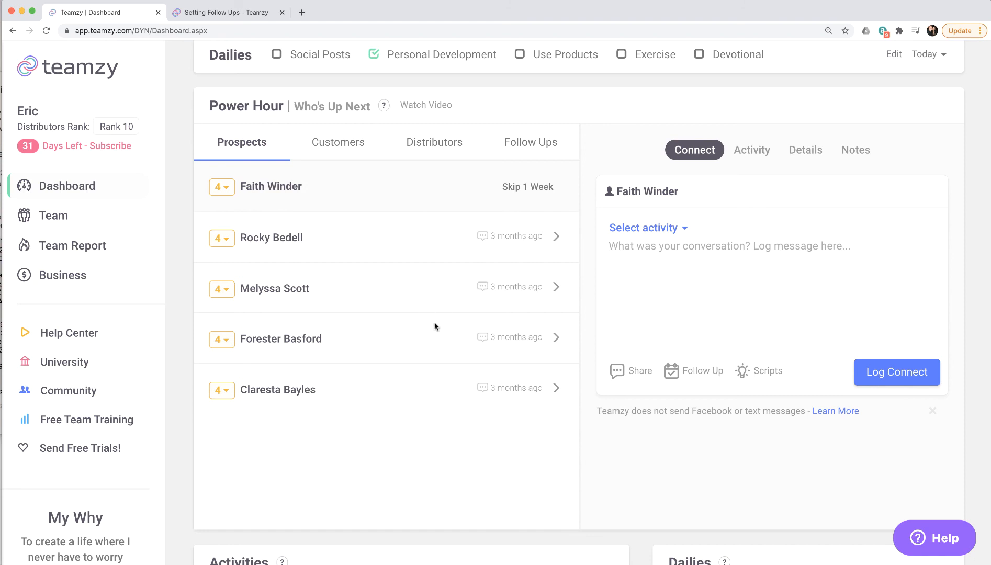
click(341, 146)
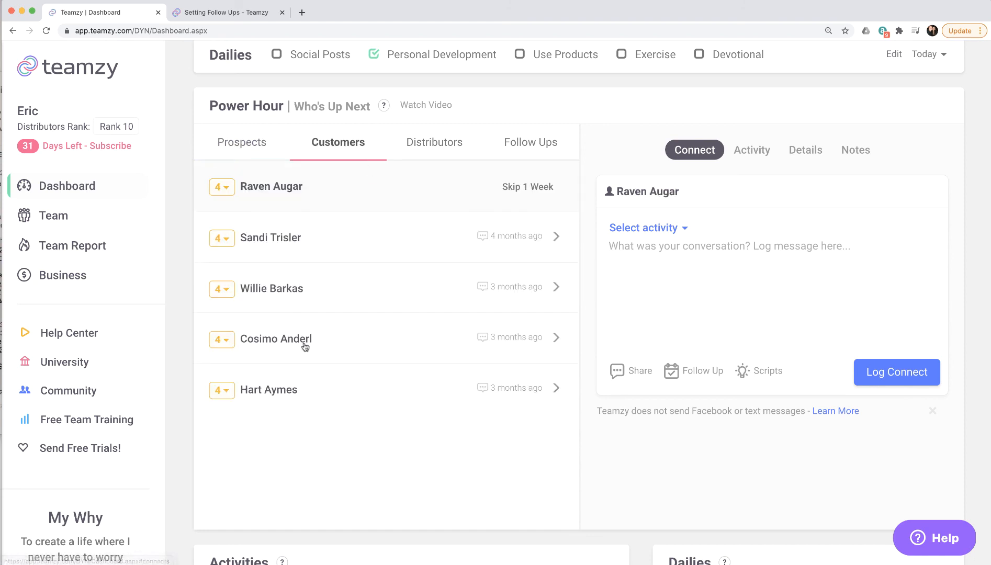
scroll(307, 343, up, 1)
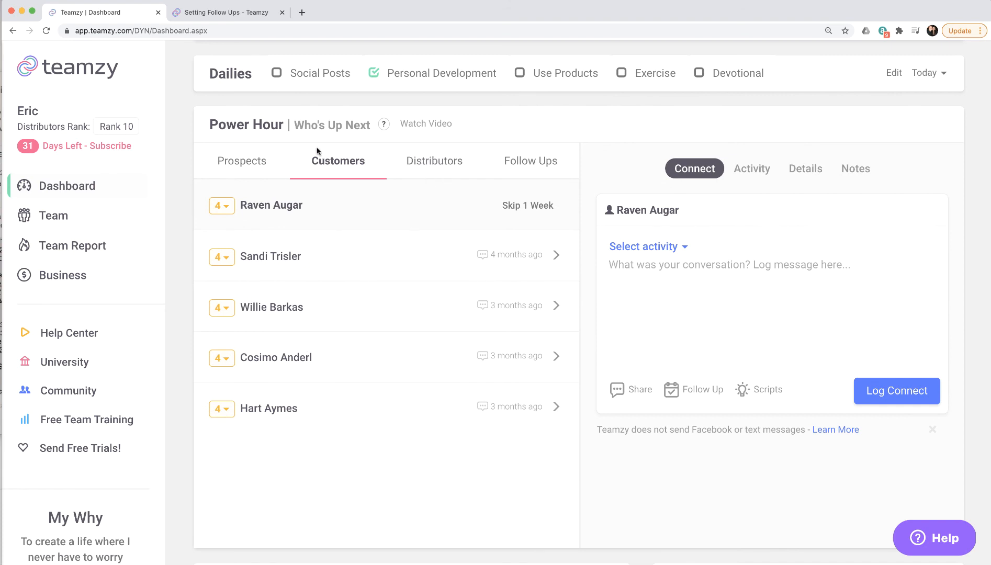
click(448, 162)
click(512, 178)
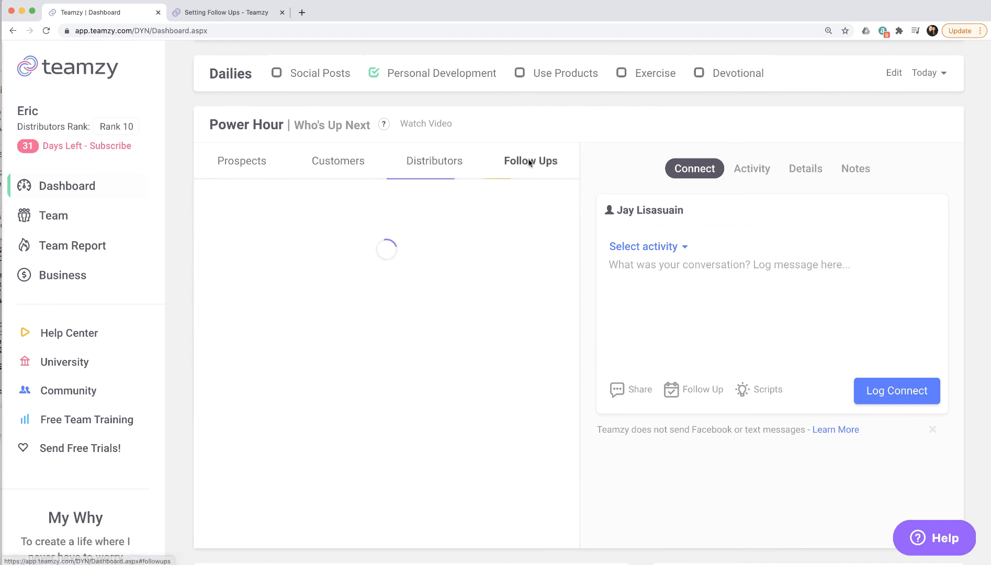
scroll(359, 315, down, 1)
scroll(359, 314, down, 5)
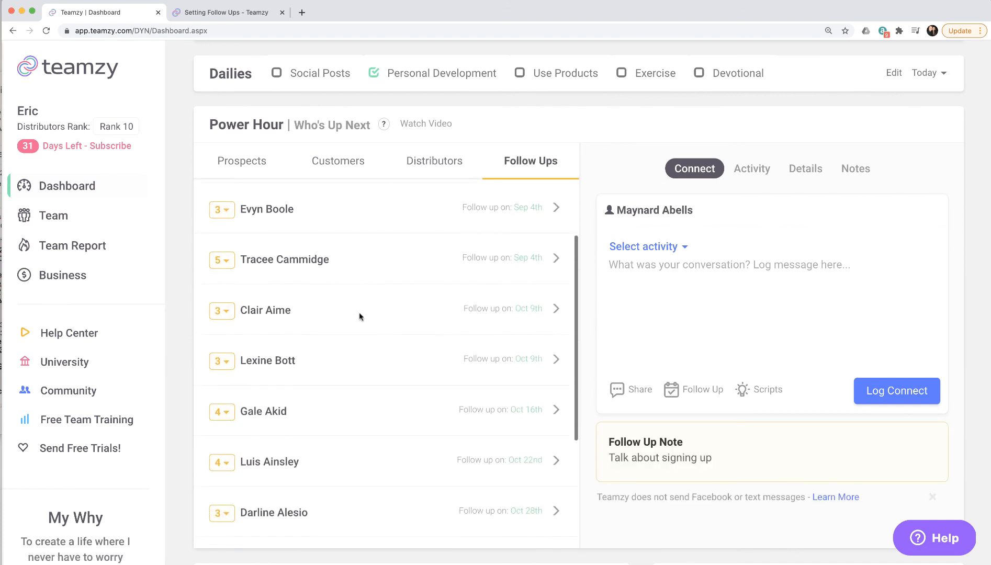
scroll(359, 314, up, 8)
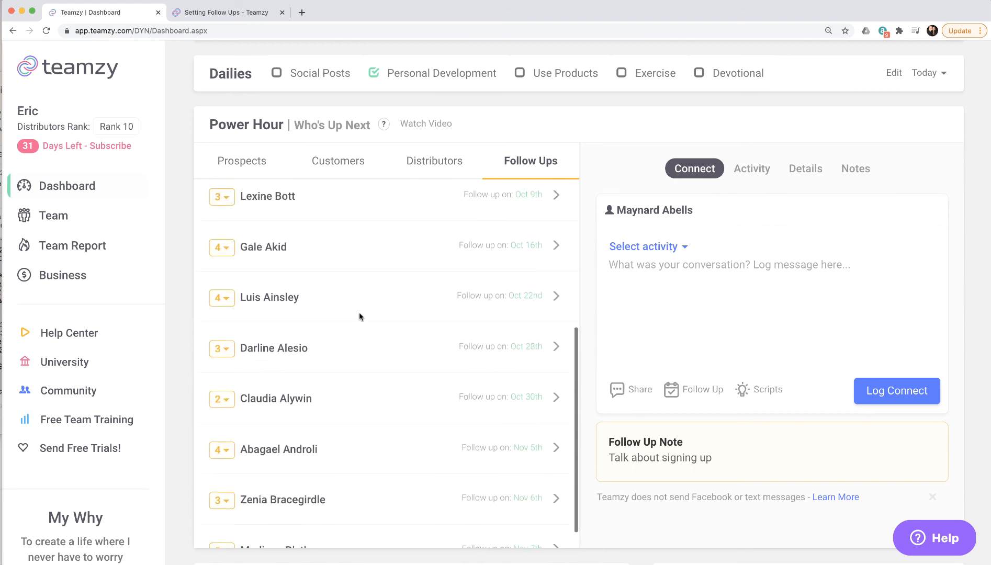
scroll(359, 316, down, 4)
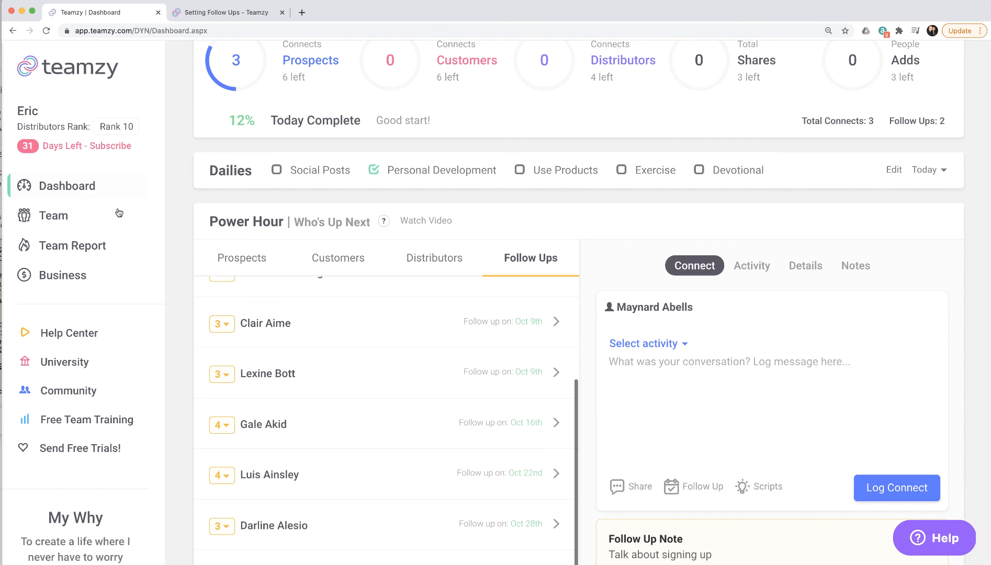
Review all planned follow-ups on the team page, then narrow the list to follow-ups with distributors.
click(57, 215)
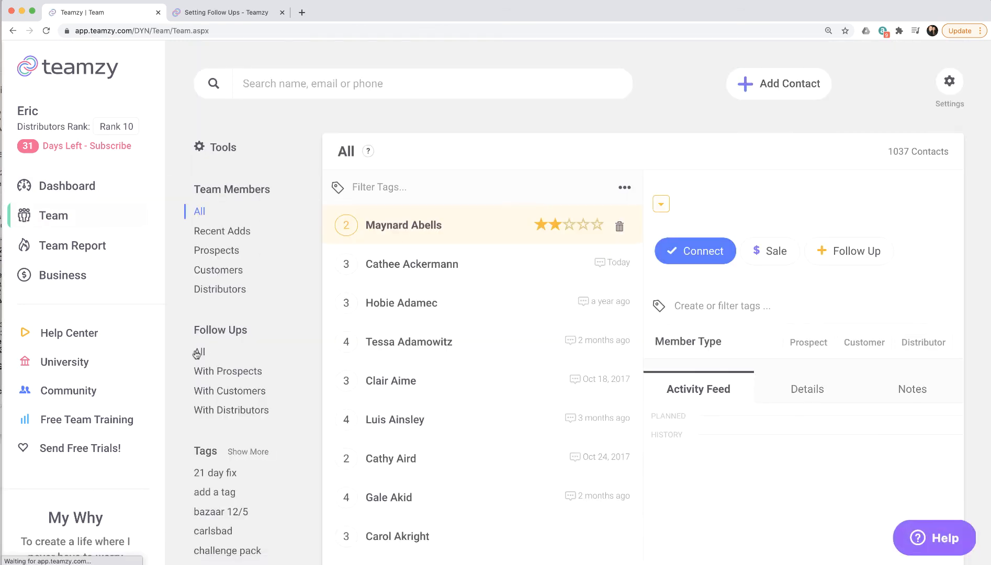
click(199, 352)
scroll(197, 356, down, 1)
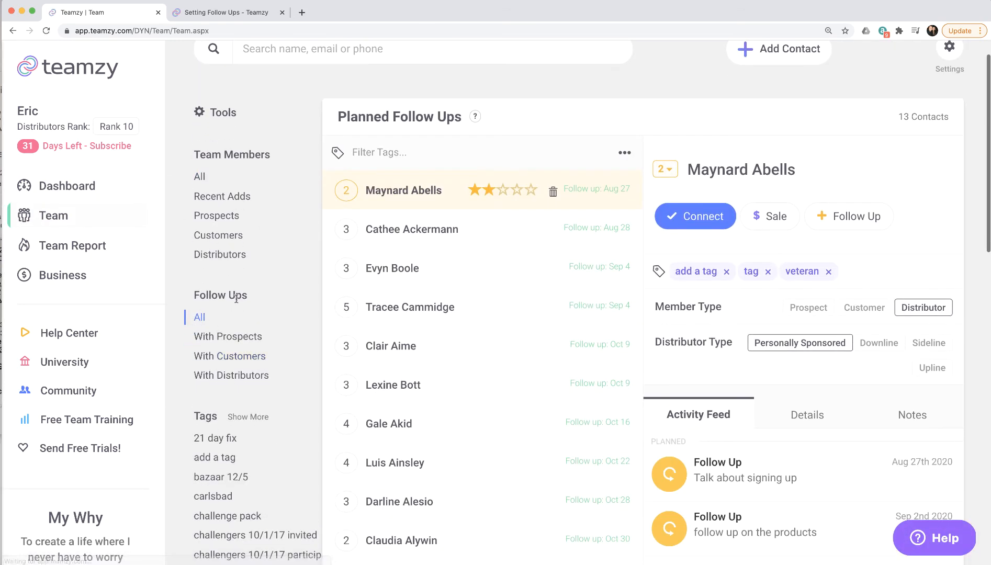
scroll(262, 330, down, 1)
scroll(261, 330, down, 2)
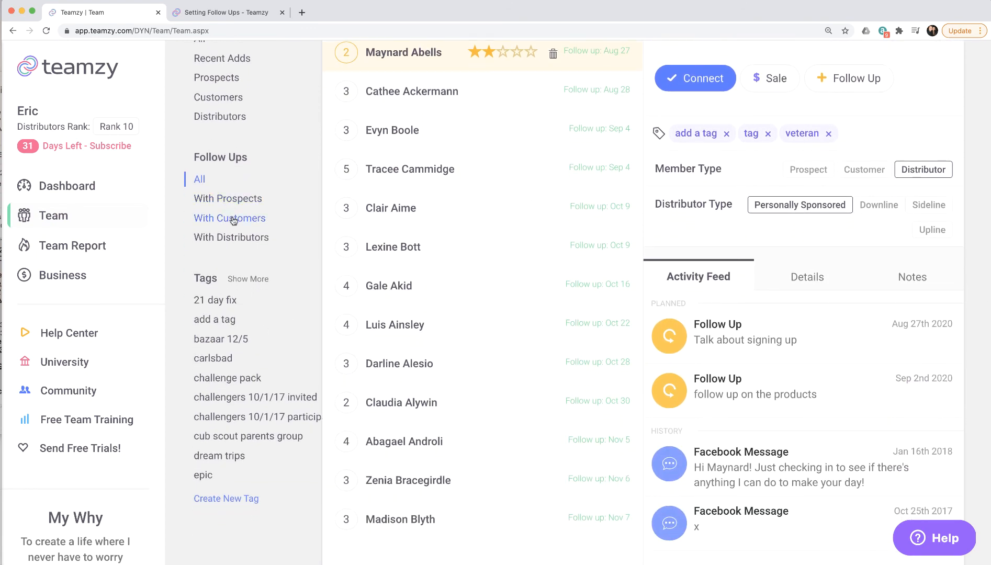
click(235, 240)
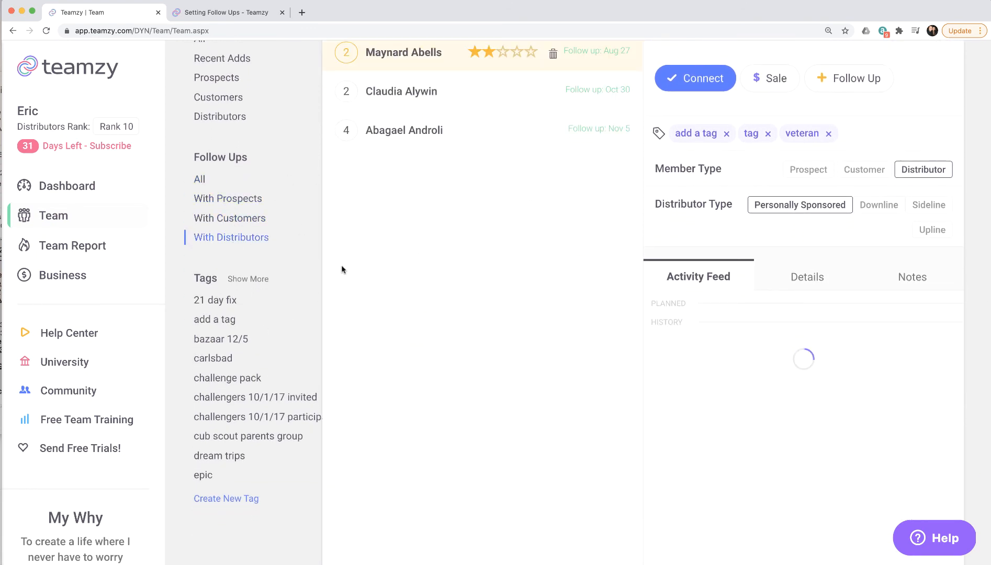
scroll(346, 260, up, 2)
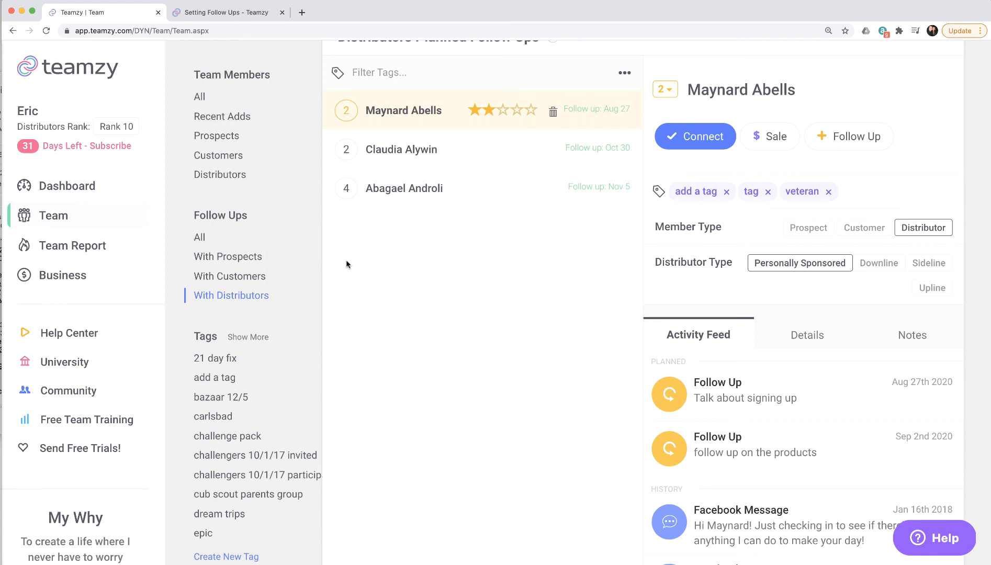
scroll(346, 260, up, 4)
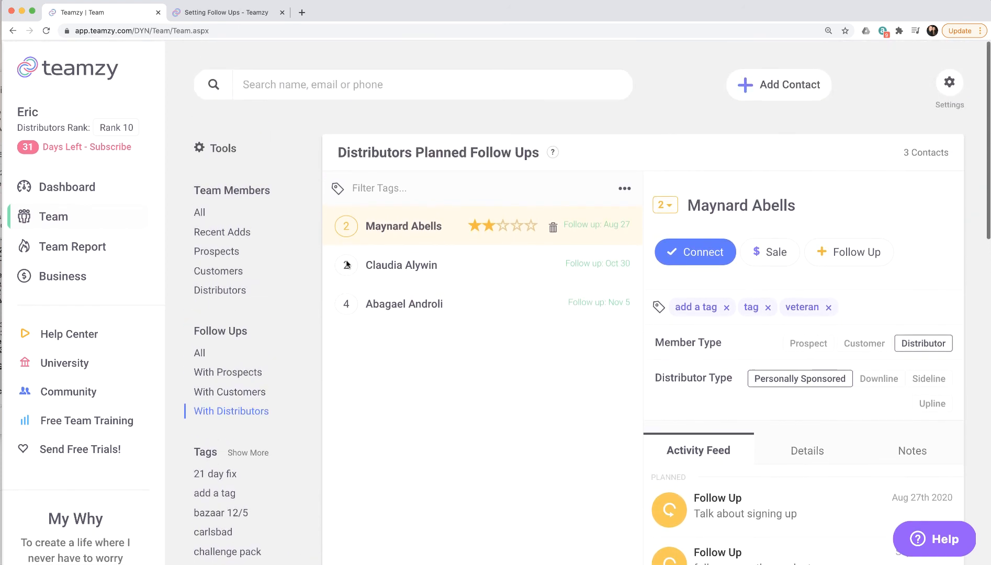
click(905, 1)
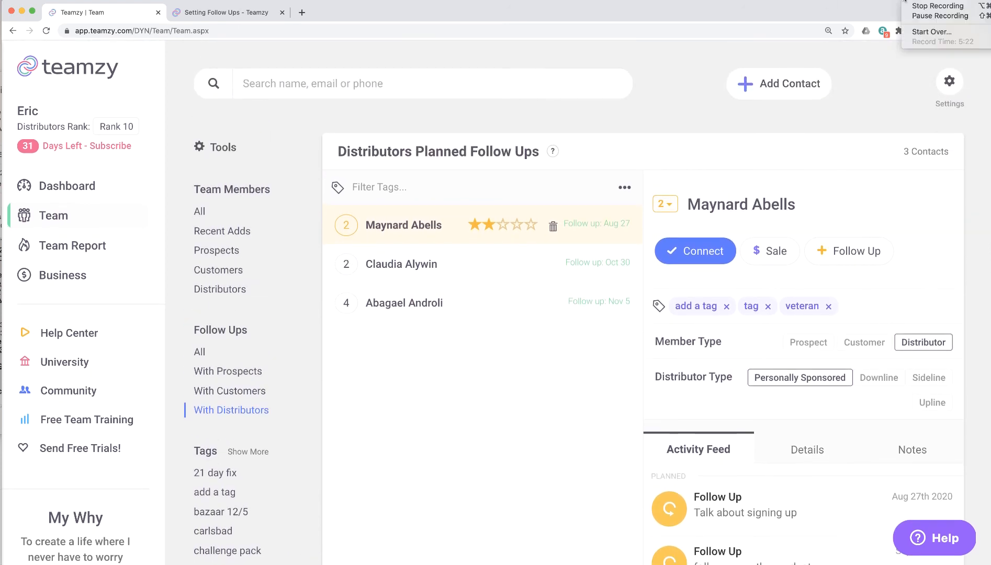